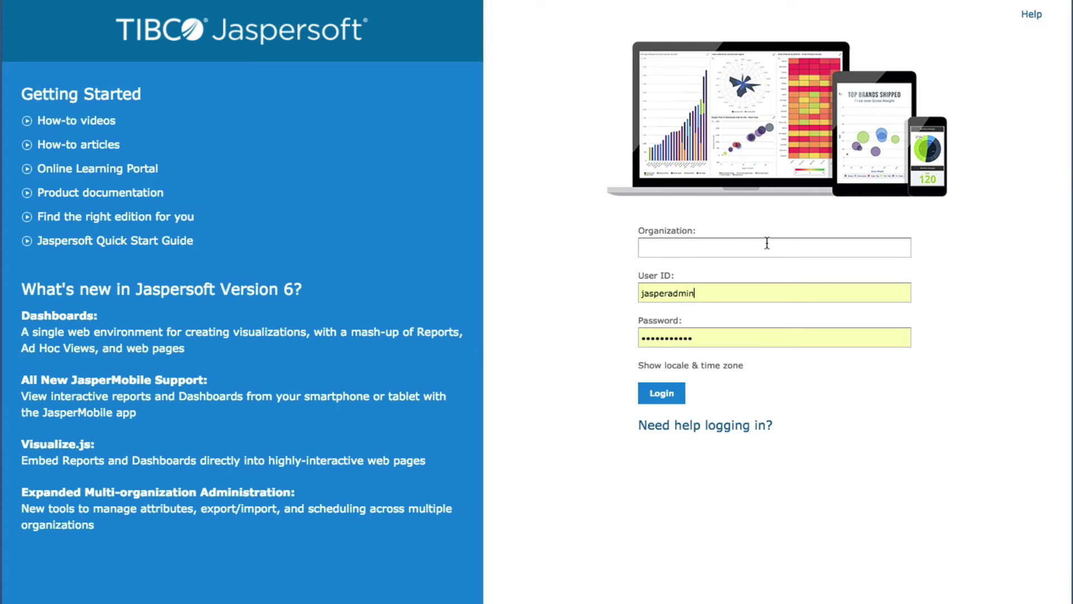
Step: Sign in to JasperReports Server under organization_1
{"action": "left_click", "coordinate": [713, 250]}
{"action": "type", "text": "or"}
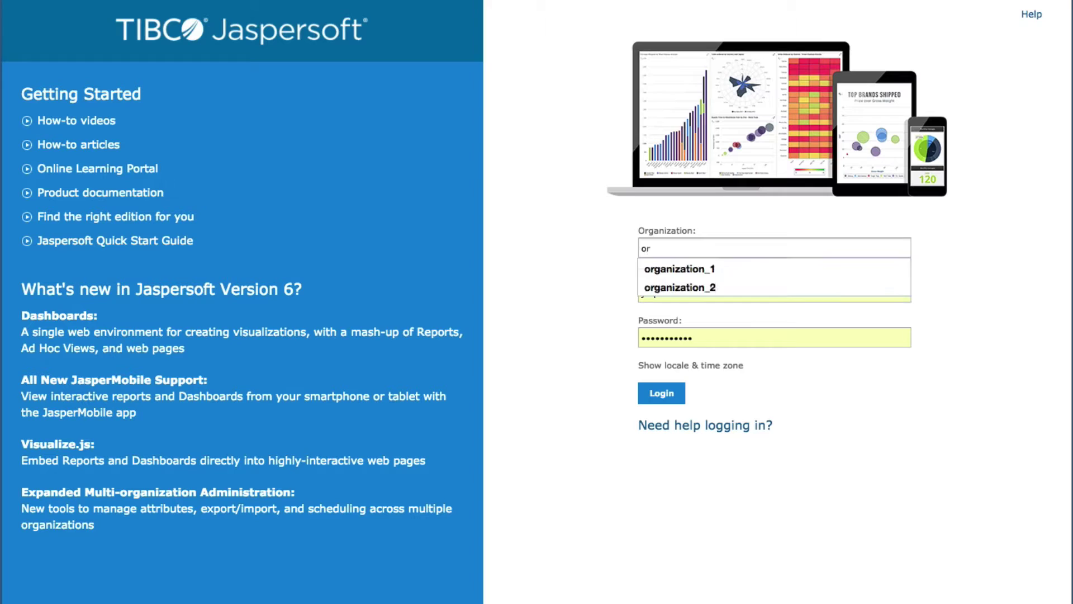
{"action": "key", "text": "Down"}
{"action": "key", "text": "Return"}
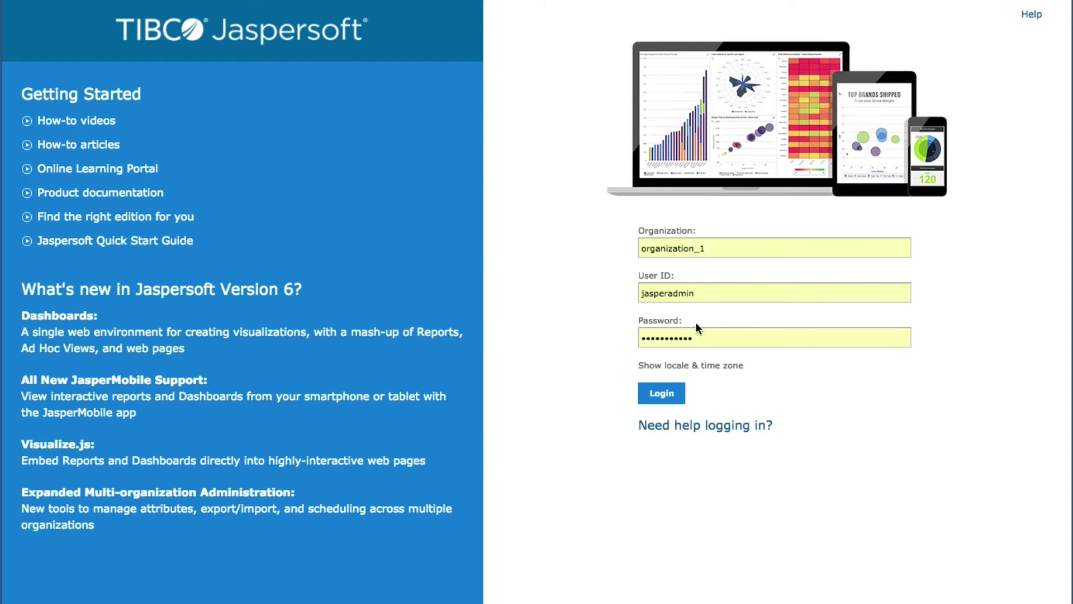
{"action": "left_click", "coordinate": [662, 394]}
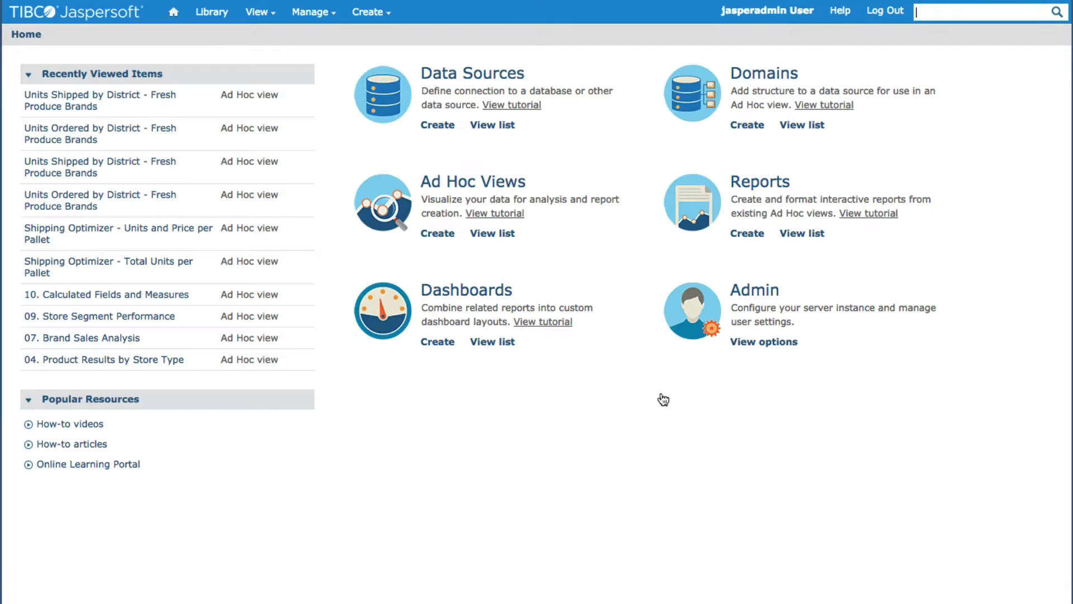
Step: In the repository, select Salesforce Data Source in the Salesforce Driver Example folder
{"action": "left_click", "coordinate": [259, 11]}
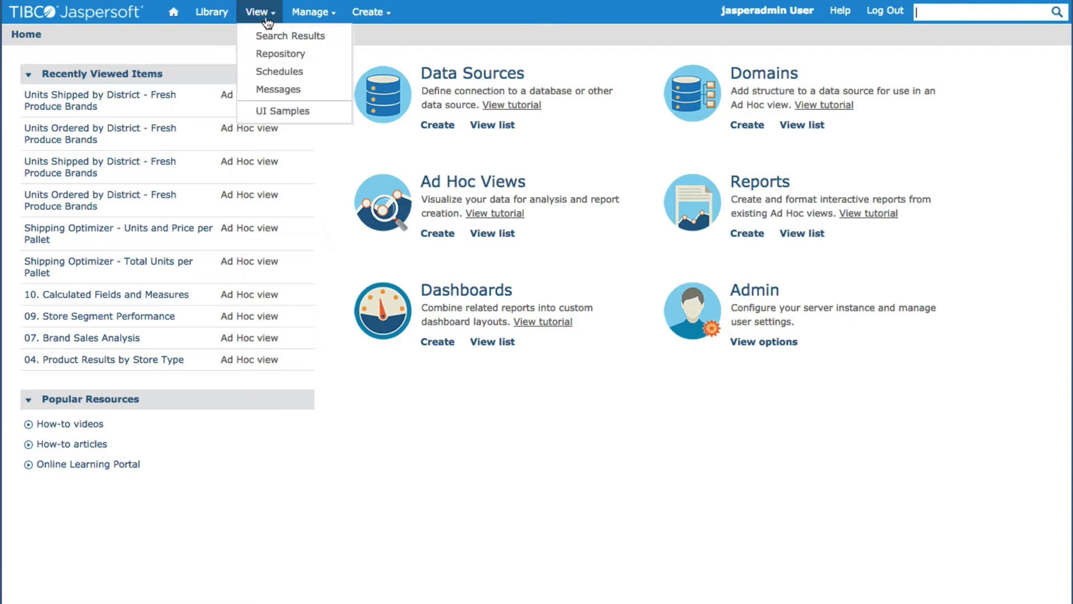
{"action": "left_click", "coordinate": [259, 54]}
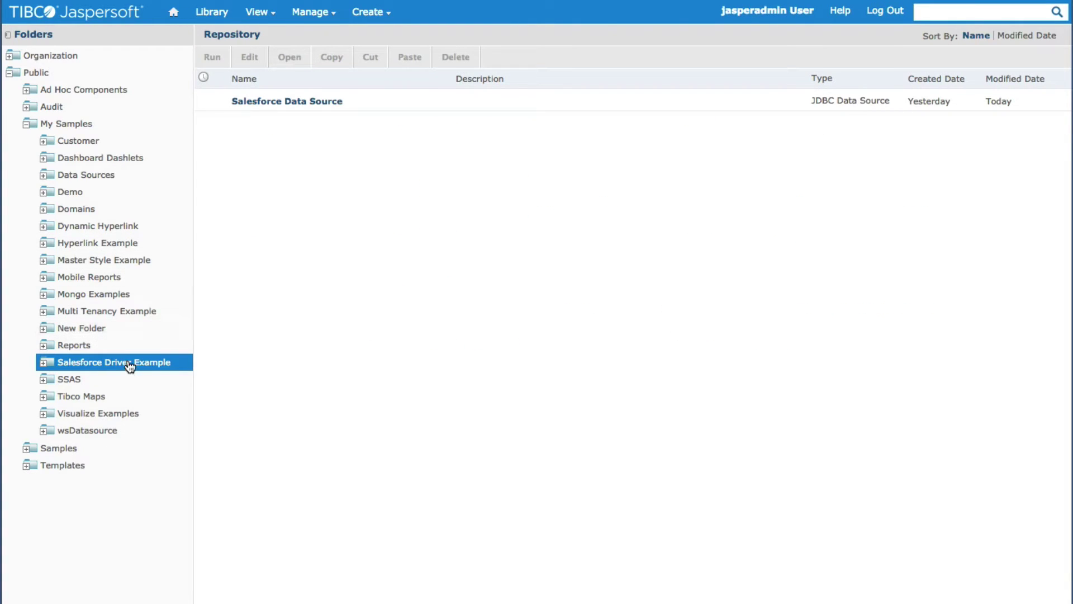
{"action": "left_click", "coordinate": [381, 105]}
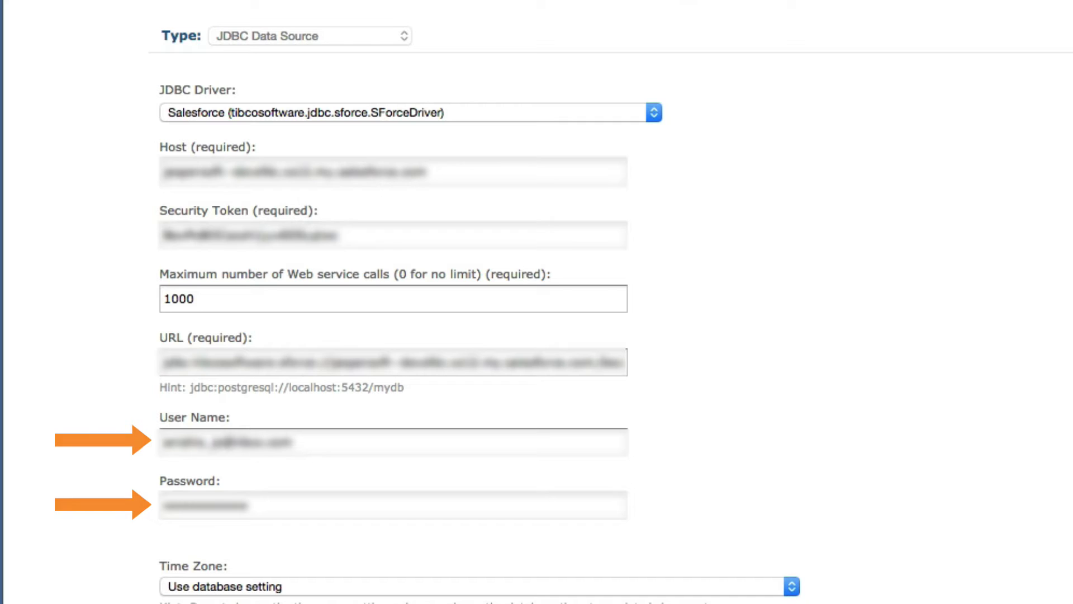
Step: Run Test Connection on the Salesforce data source until it reports 'Connection passed'
{"action": "scroll", "coordinate": [537, 302], "scroll_direction": "down", "scroll_amount": 4}
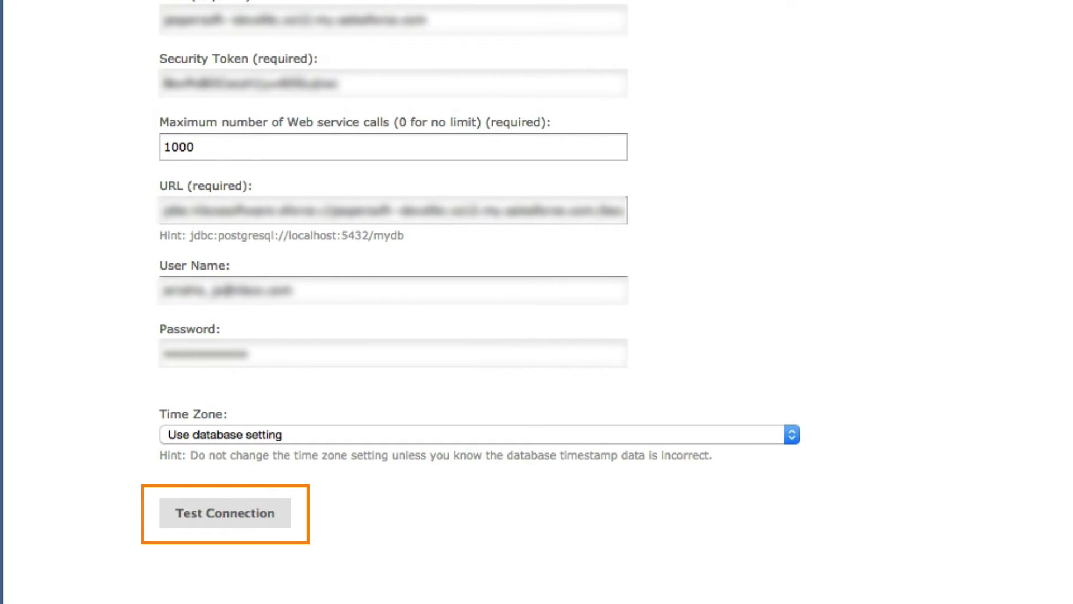
{"action": "left_click", "coordinate": [260, 511]}
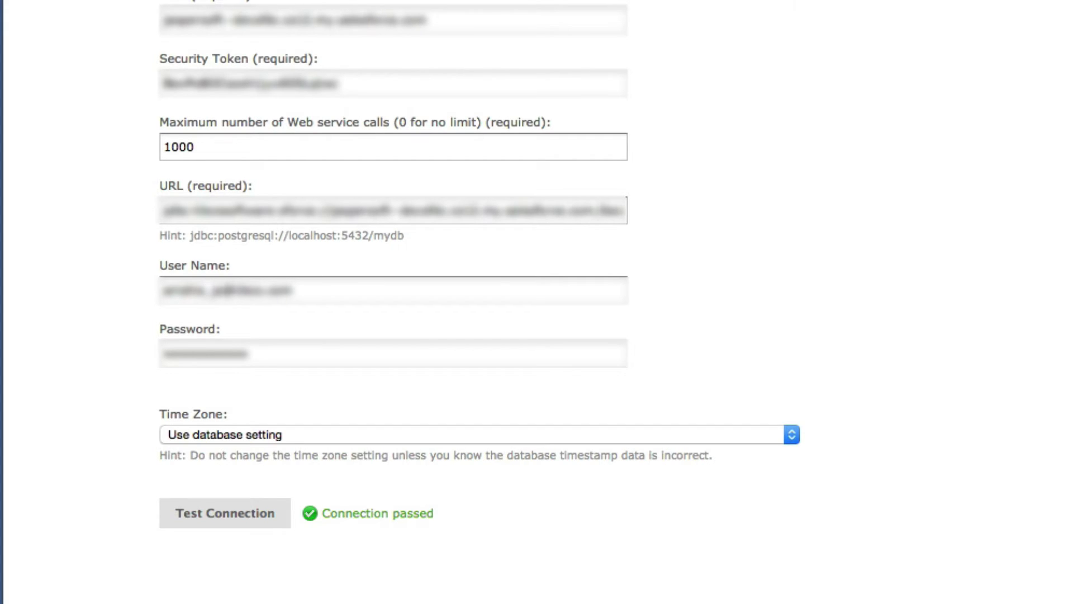
{"action": "left_click", "coordinate": [378, 12]}
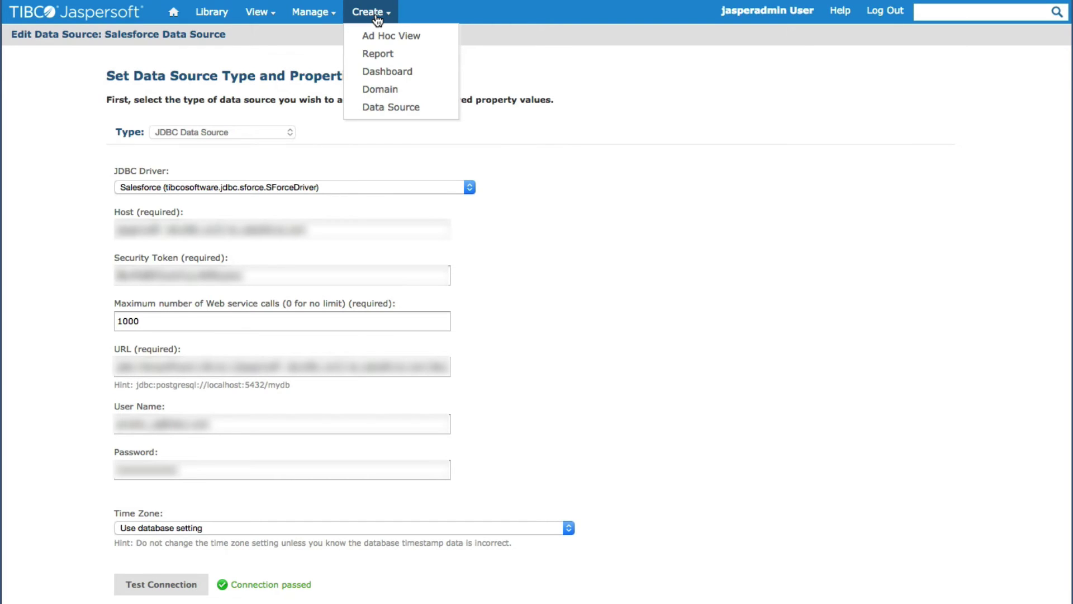
Step: Create a new domain named 'Salesforce Domain' with resource ID Salesforce_Domain
{"action": "left_click", "coordinate": [380, 90]}
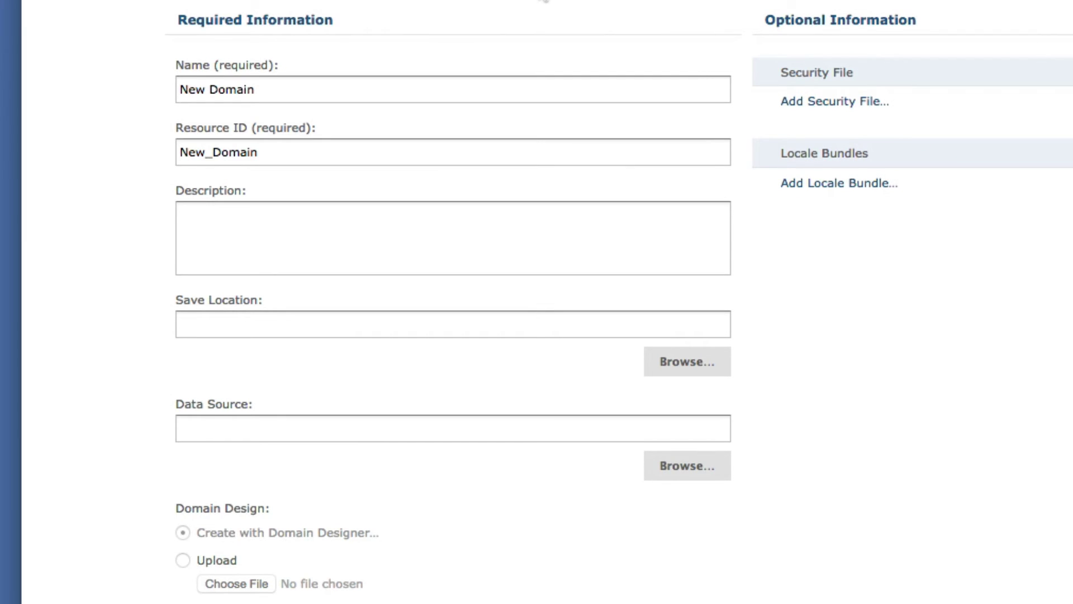
{"action": "type", "text": "Saless"}
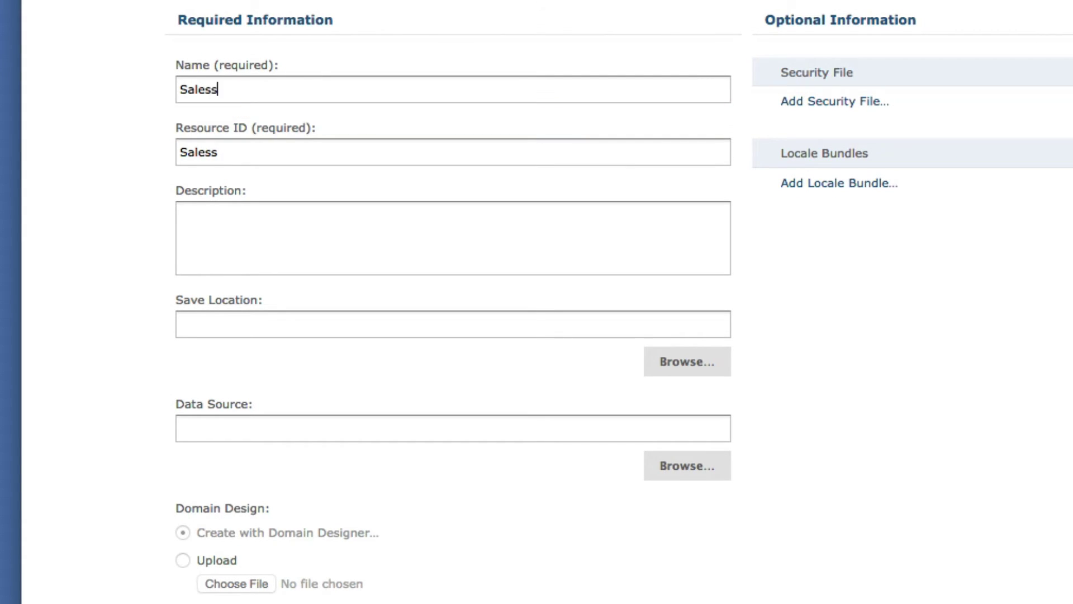
{"action": "key", "text": "BackSpace"}
{"action": "type", "text": "force D"}
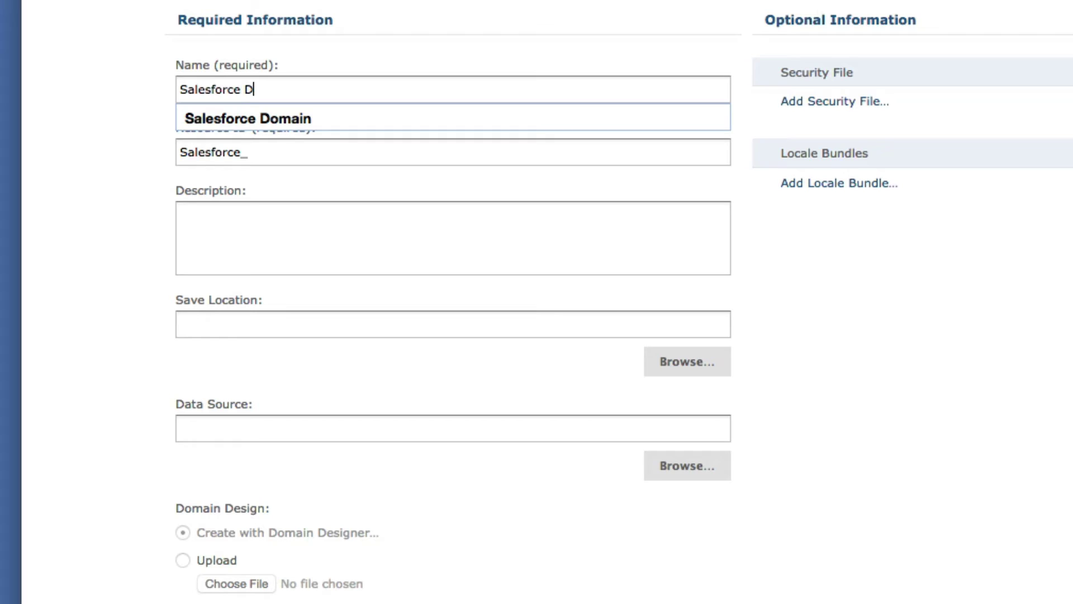
{"action": "type", "text": "omain"}
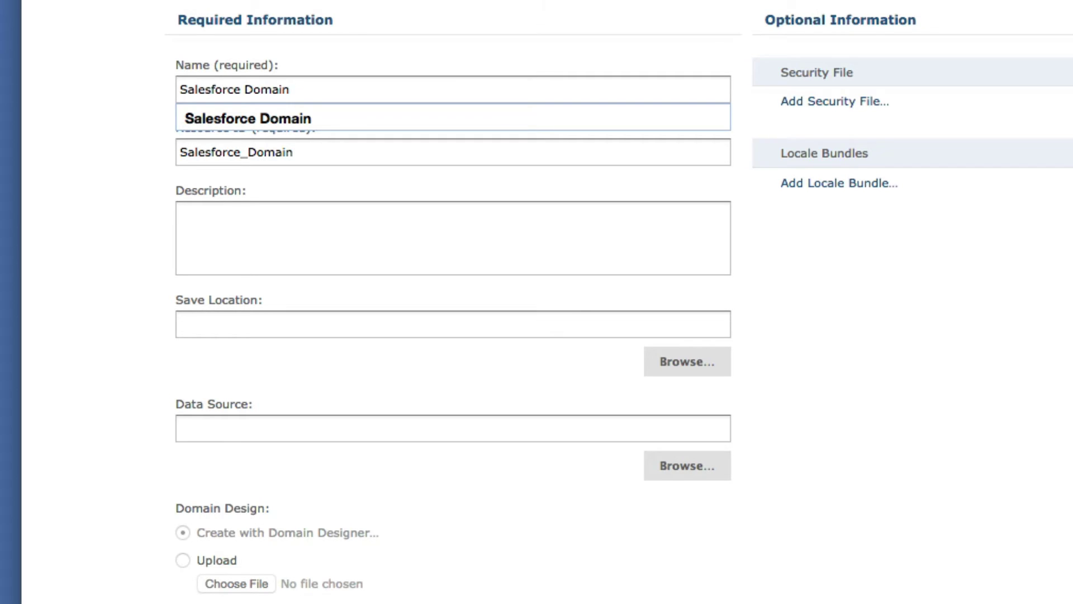
{"action": "left_click", "coordinate": [355, 115]}
{"action": "left_click", "coordinate": [233, 315]}
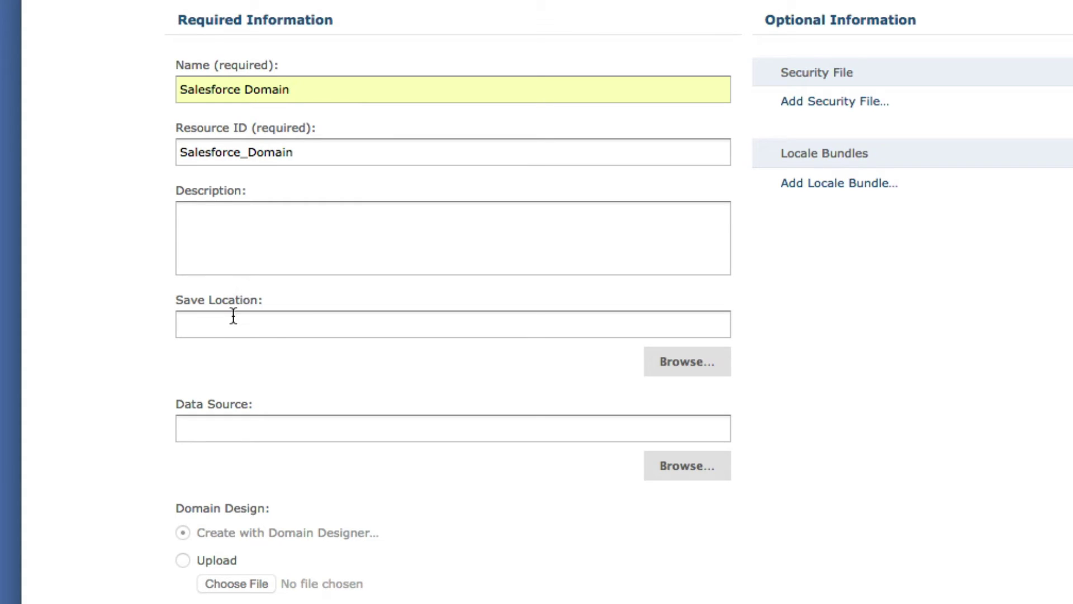
Step: Set the domain's save location to /public/My_Samples/Salesforce_Driver_Example
{"action": "left_click", "coordinate": [697, 365]}
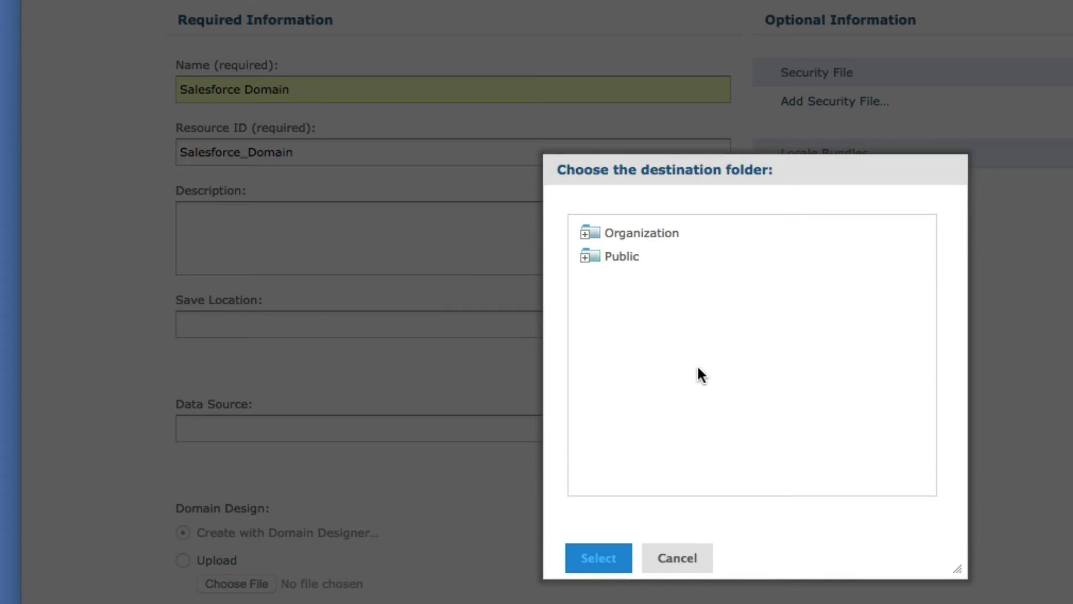
{"action": "left_click", "coordinate": [590, 259]}
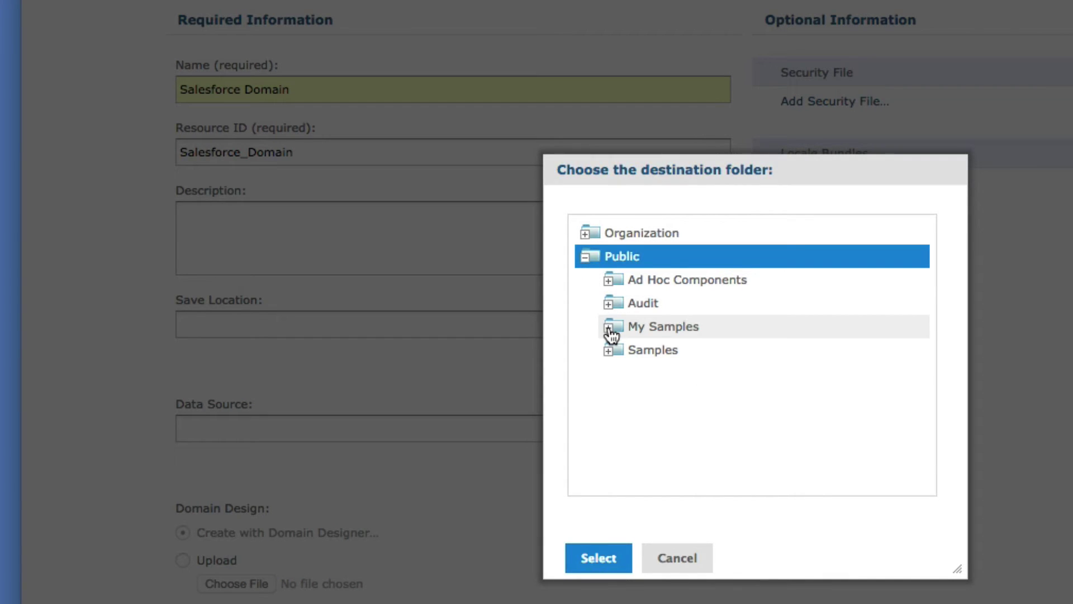
{"action": "left_click", "coordinate": [611, 330]}
{"action": "scroll", "coordinate": [687, 449], "scroll_direction": "down", "scroll_amount": 5}
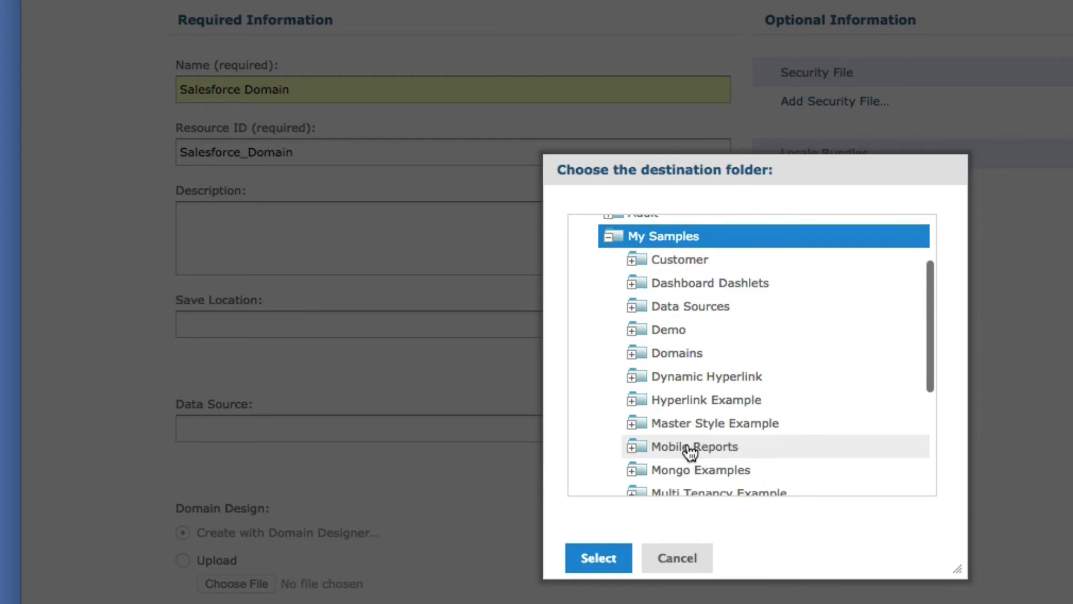
{"action": "scroll", "coordinate": [688, 452], "scroll_direction": "down", "scroll_amount": 3}
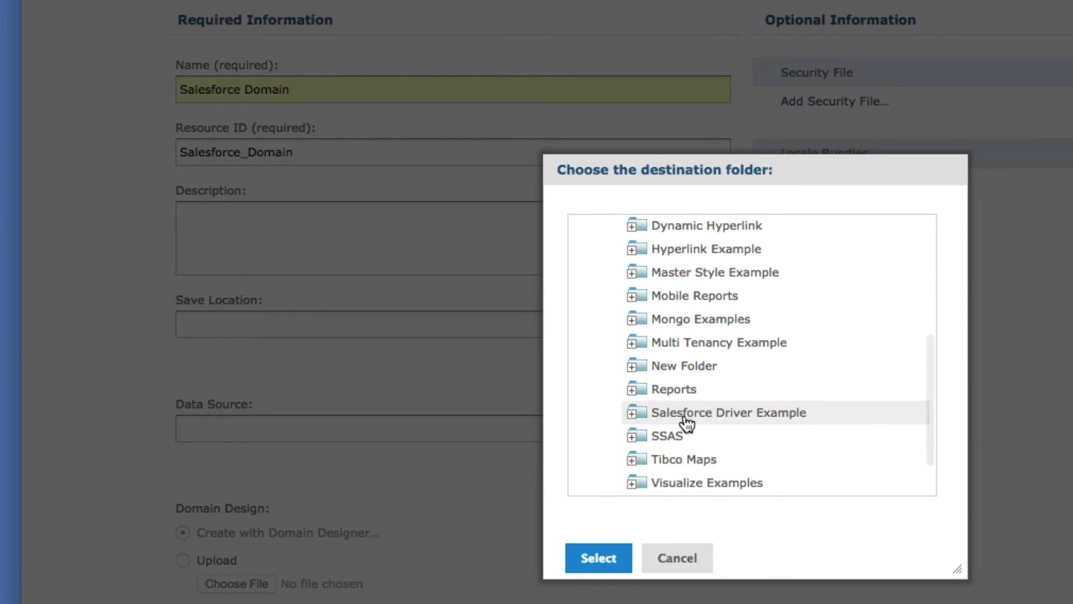
{"action": "left_click", "coordinate": [686, 416]}
{"action": "left_click", "coordinate": [592, 558]}
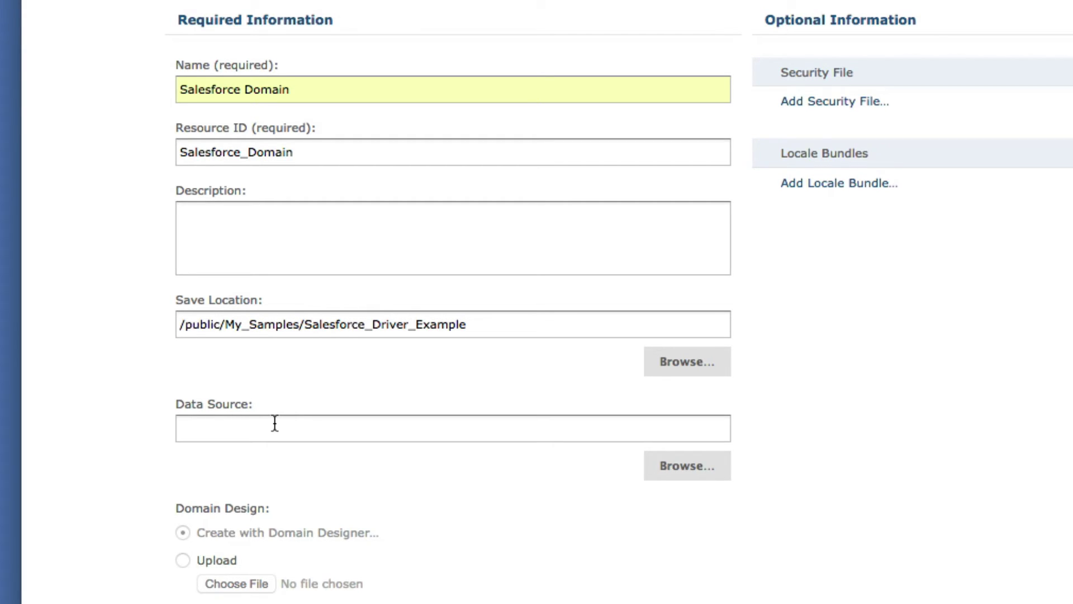
Step: Choose Salesforce_Data_Source from Salesforce Driver Example as the domain's data source
{"action": "left_click", "coordinate": [675, 463]}
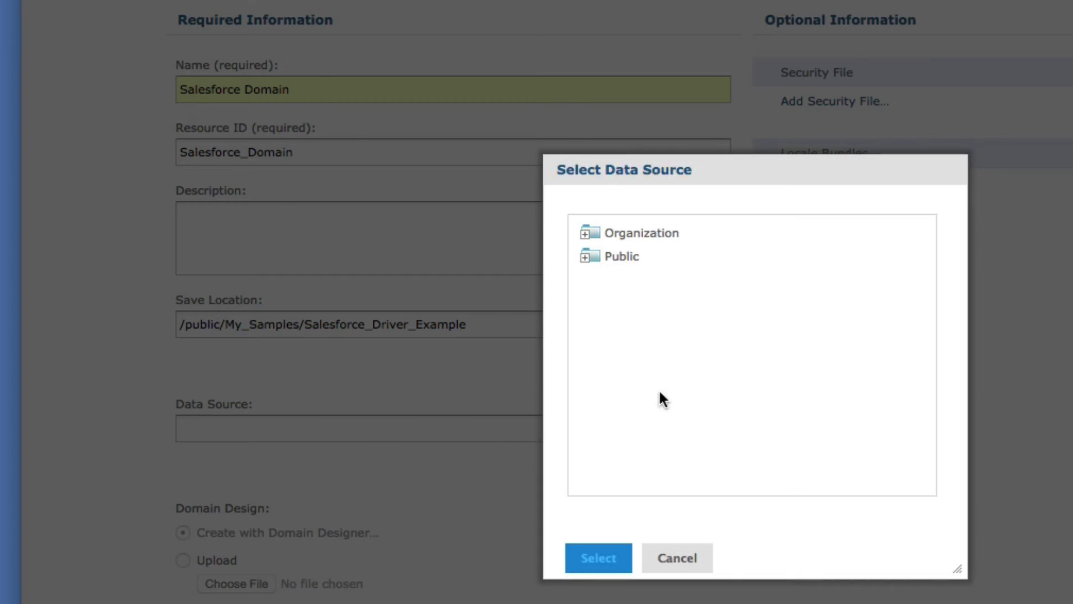
{"action": "left_click", "coordinate": [586, 257]}
{"action": "left_click", "coordinate": [609, 303]}
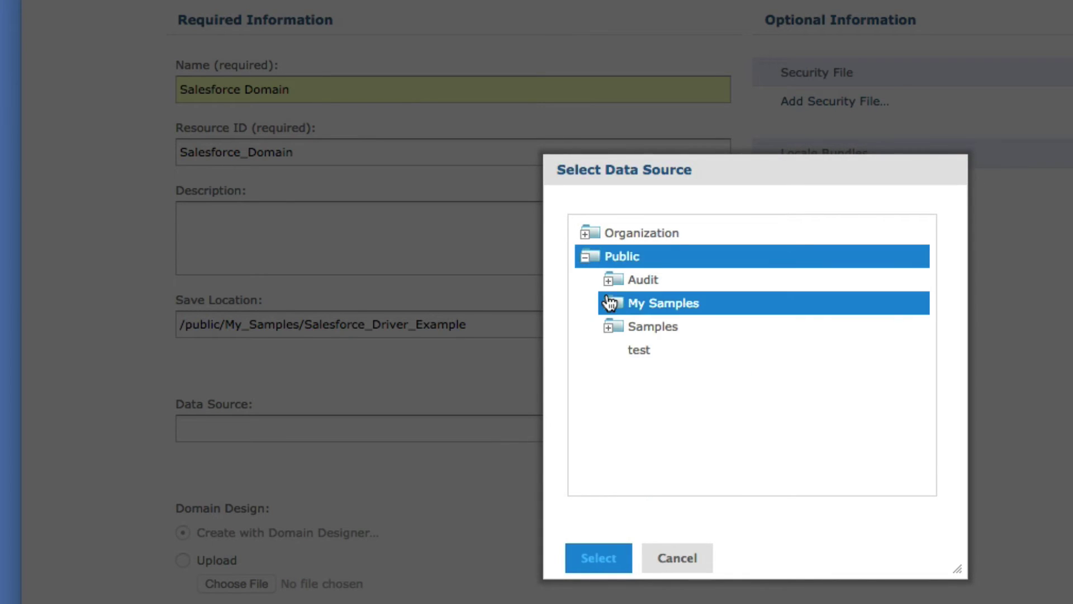
{"action": "left_click", "coordinate": [630, 421]}
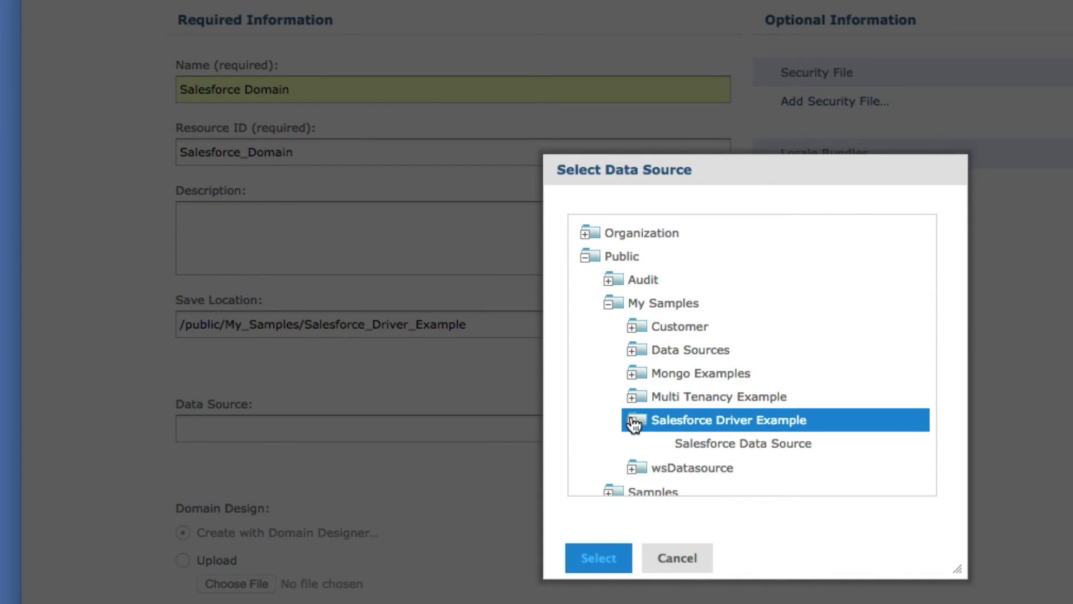
{"action": "left_click", "coordinate": [708, 448]}
{"action": "left_click", "coordinate": [597, 558]}
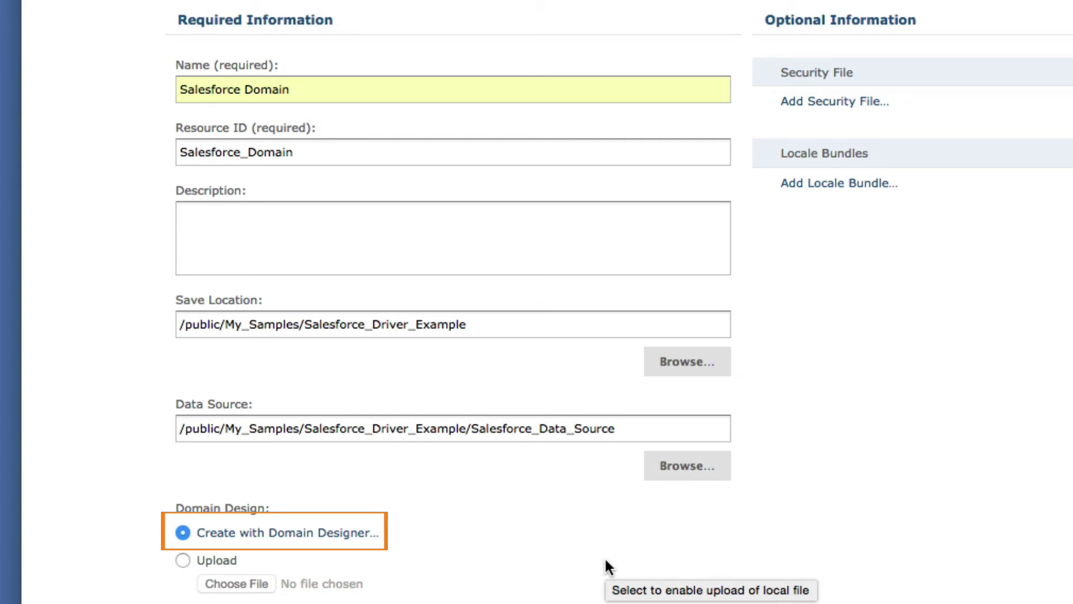
Step: Open the domain in Domain Designer with the SFORCE schema selected
{"action": "left_click", "coordinate": [350, 537]}
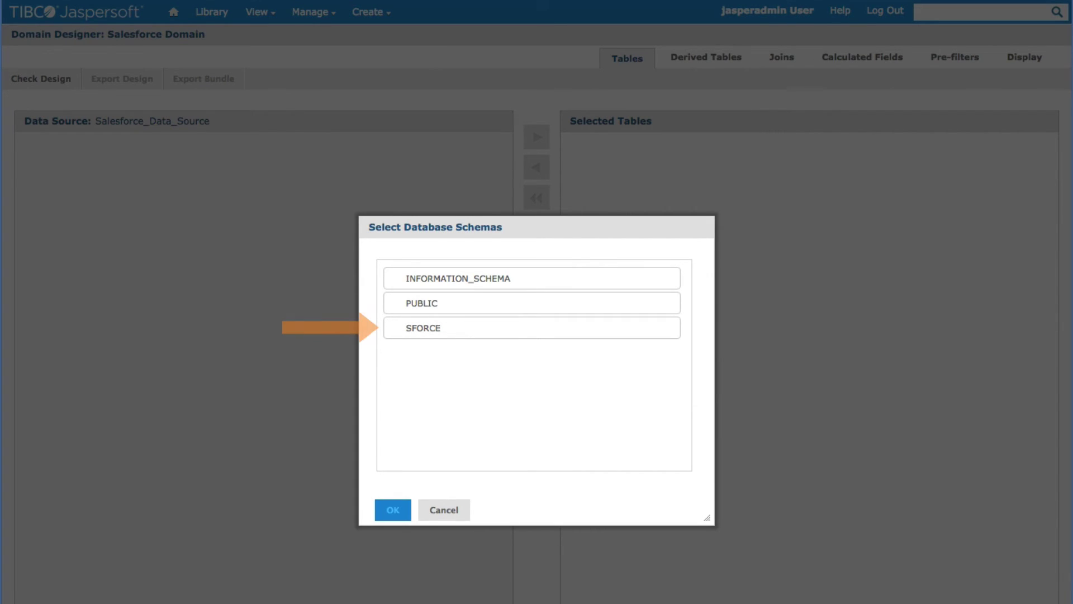
{"action": "left_click", "coordinate": [474, 331]}
{"action": "left_click", "coordinate": [391, 509]}
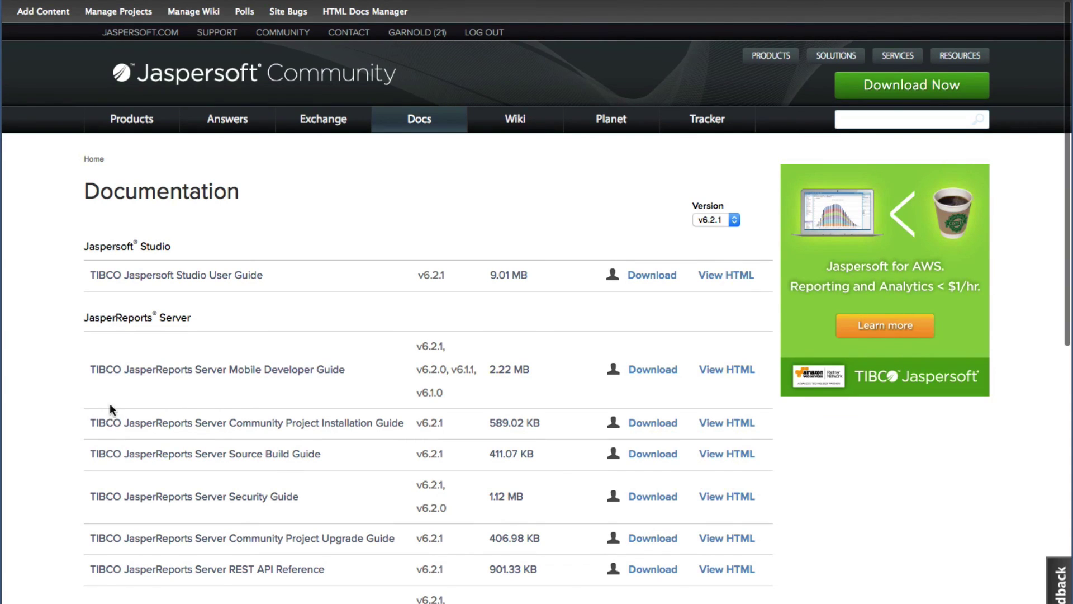
Step: Open the Creating Domains chapter from the JasperReports Server User Guide's HTML version
{"action": "scroll", "coordinate": [69, 485], "scroll_direction": "down", "scroll_amount": 4}
{"action": "scroll", "coordinate": [68, 485], "scroll_direction": "down", "scroll_amount": 5}
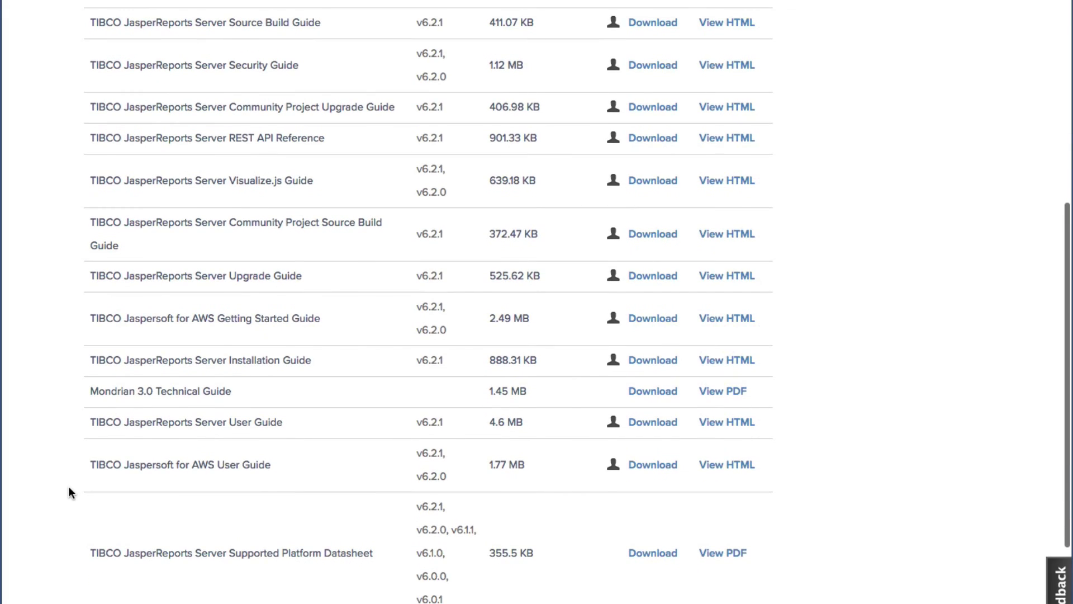
{"action": "scroll", "coordinate": [69, 492], "scroll_direction": "down", "scroll_amount": 1}
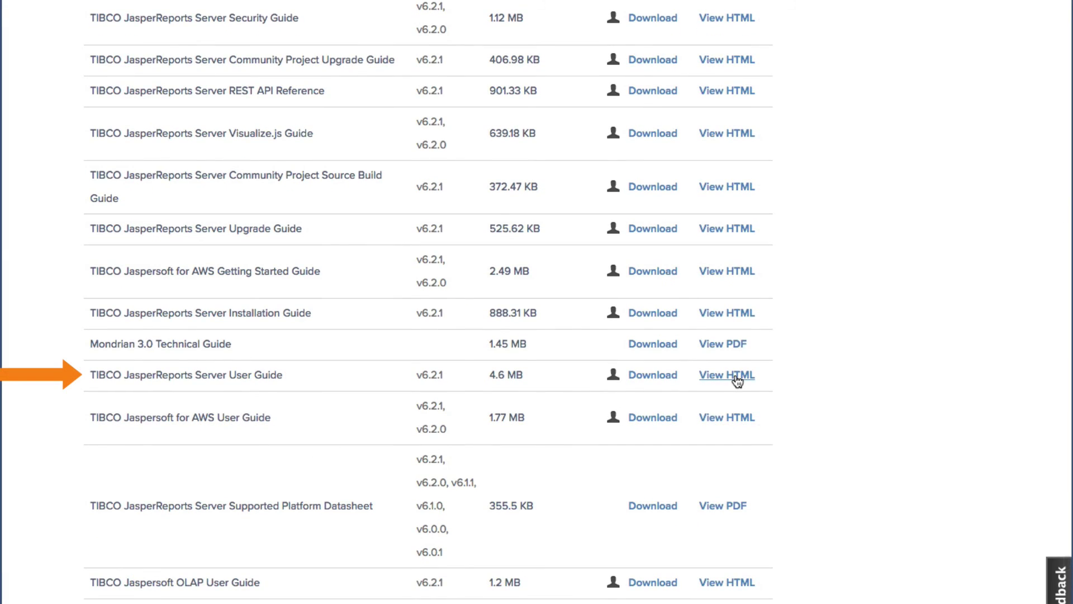
{"action": "left_click", "coordinate": [737, 375]}
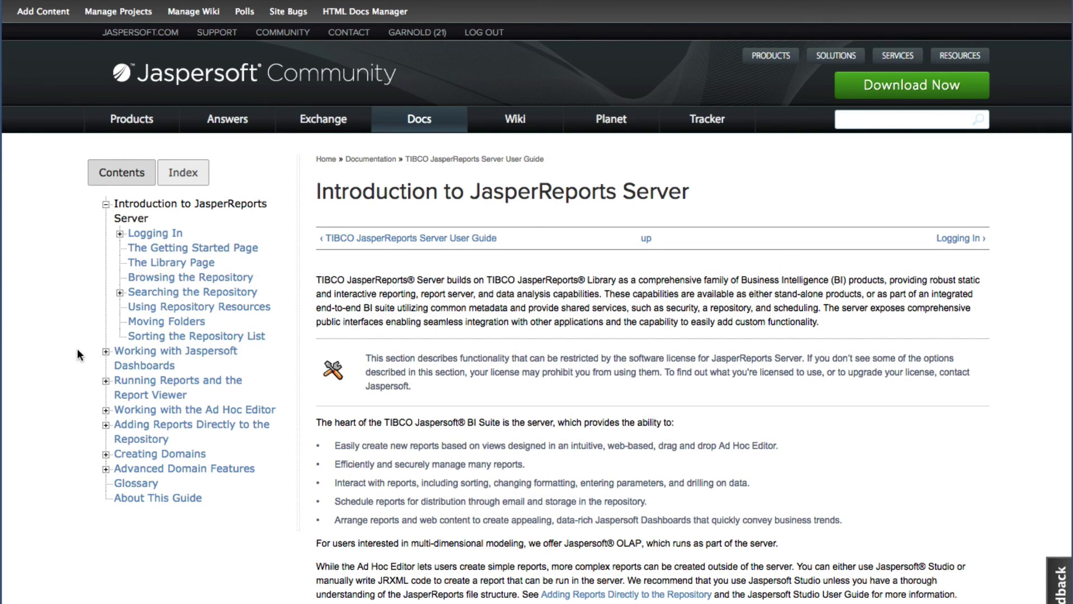
{"action": "left_click", "coordinate": [106, 454]}
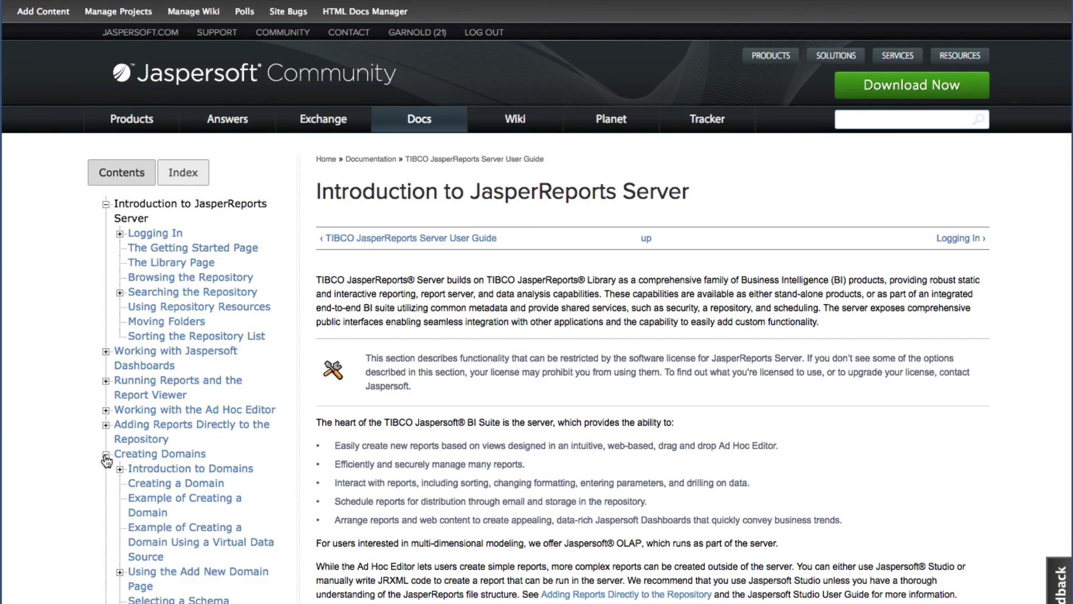
{"action": "left_click", "coordinate": [143, 456]}
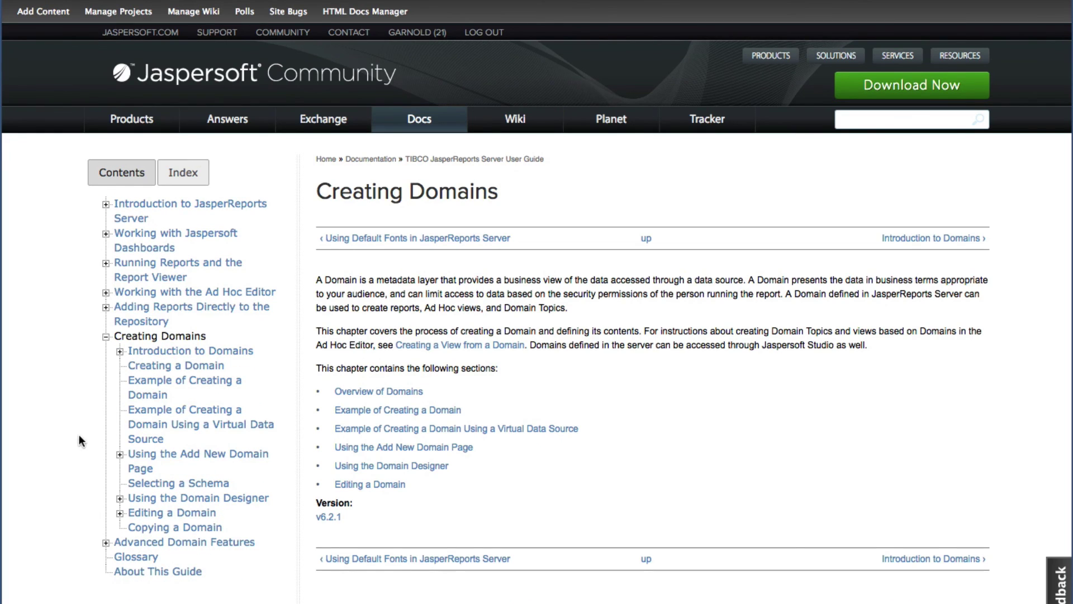